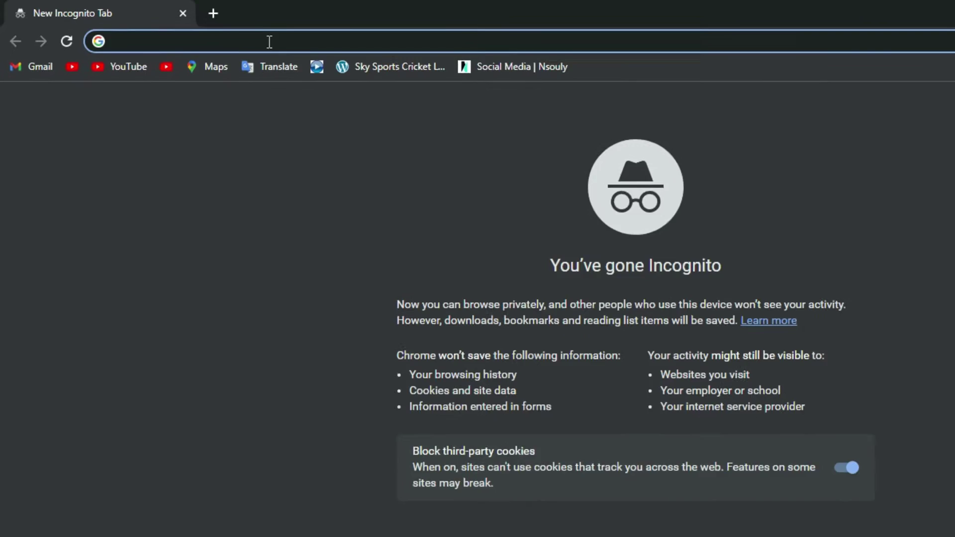
# Search Google for 'clipdrop' from the incognito tab's address bar.
pyautogui.write('cl')
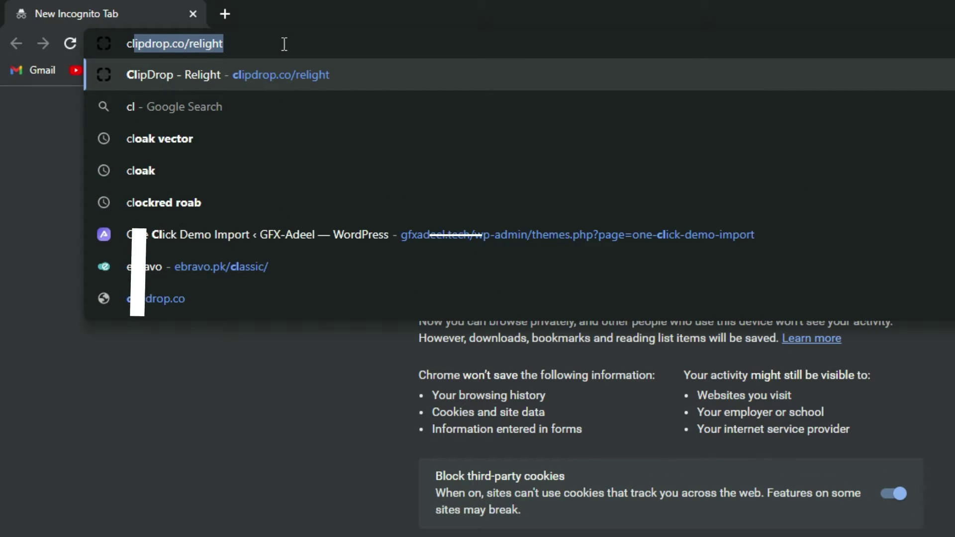
pyautogui.write('ipdrop')
pyautogui.press('Down')
pyautogui.press('Return')
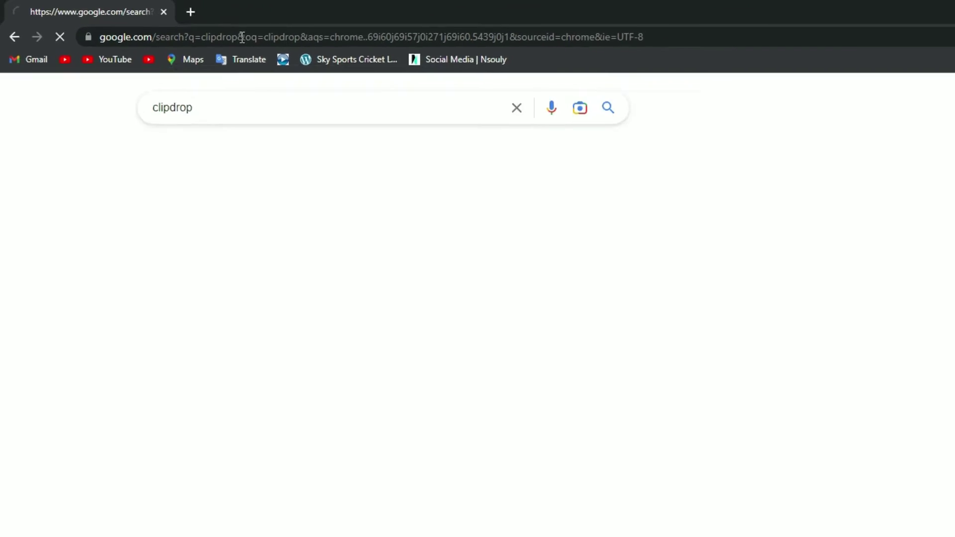
# Open clipdrop.co from the results and scroll down to the Tools list showing Relight.
pyautogui.click(164, 193)
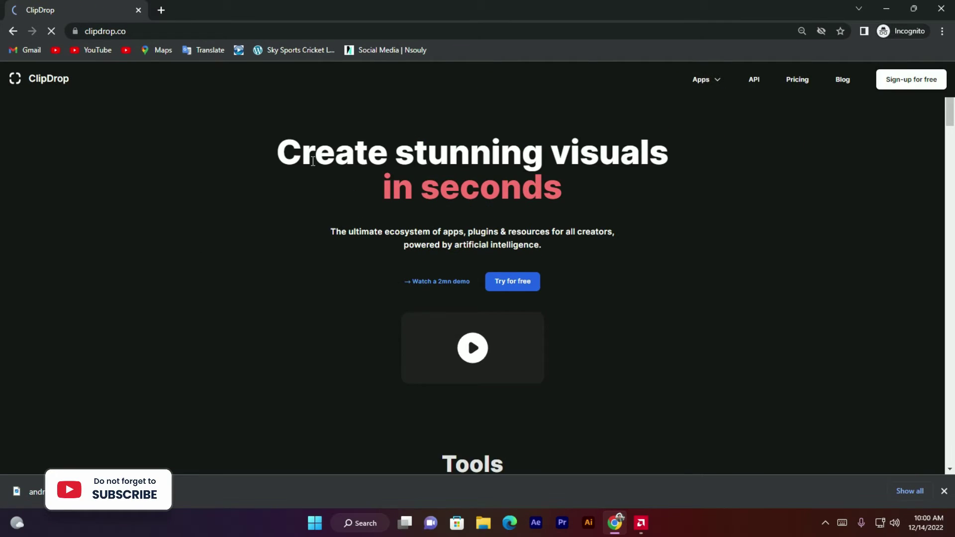
pyautogui.scroll(-3, 371, 141)
pyautogui.scroll(-2, 371, 141)
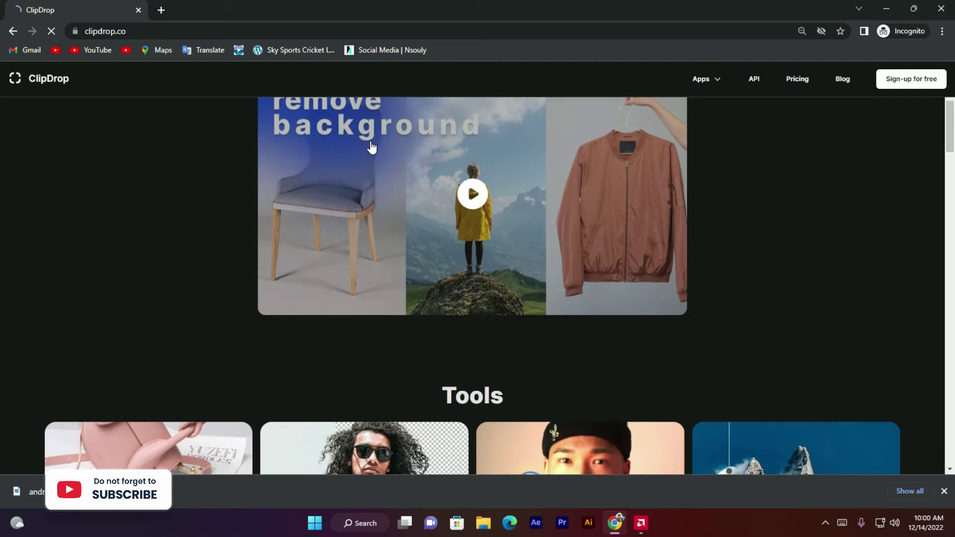
pyautogui.scroll(-1, 370, 144)
pyautogui.scroll(-2, 371, 146)
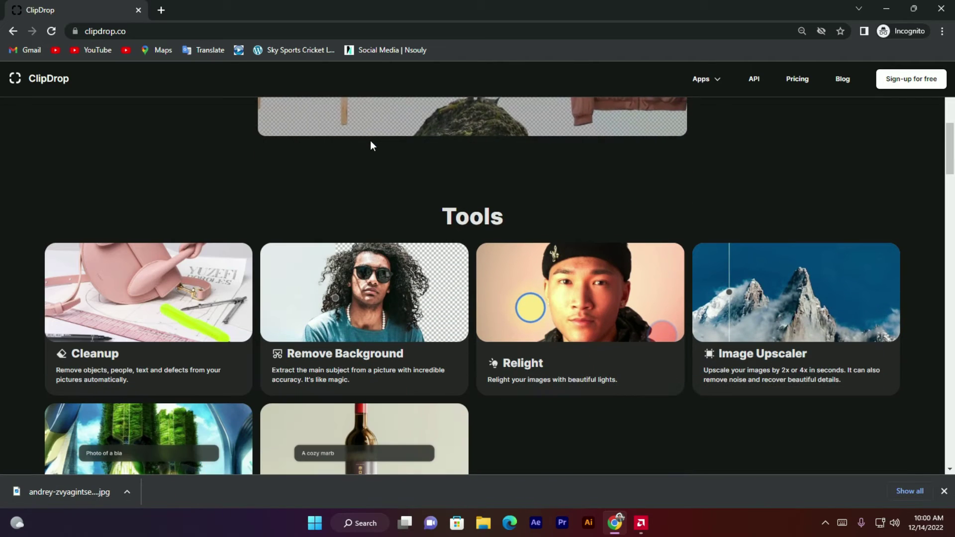
pyautogui.scroll(-2, 370, 145)
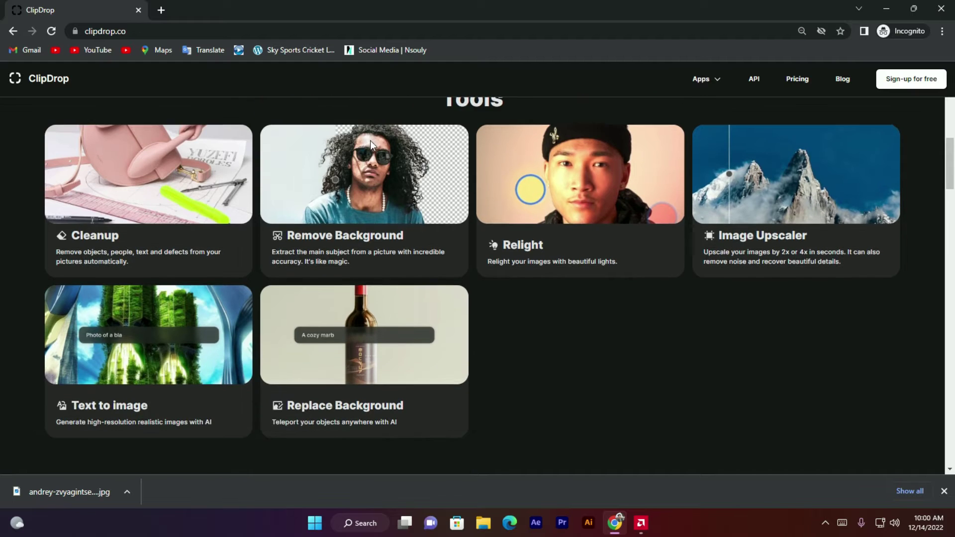
pyautogui.moveTo(580, 298)
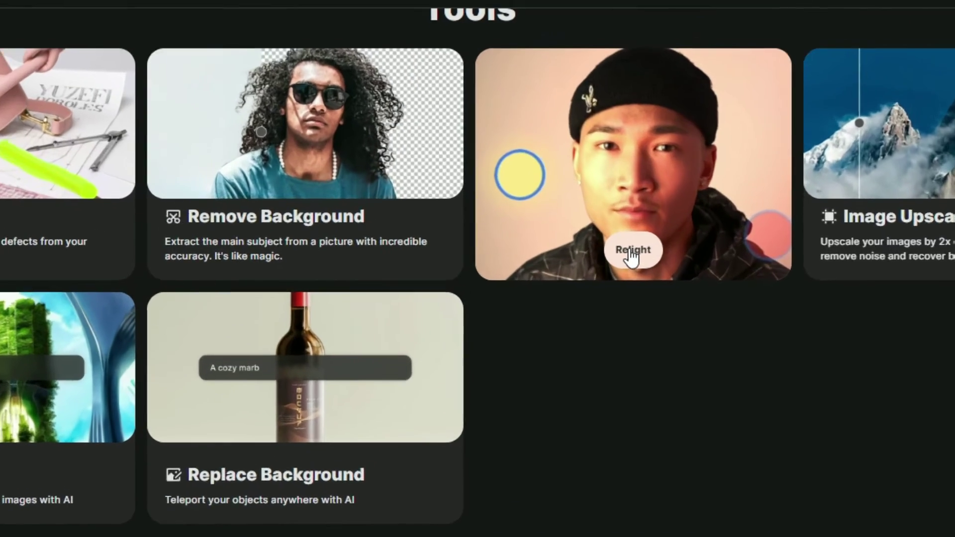
# Open the Relight tool and upload the first dark portrait from New Volume (E:) > for chrome.
pyautogui.click(582, 258)
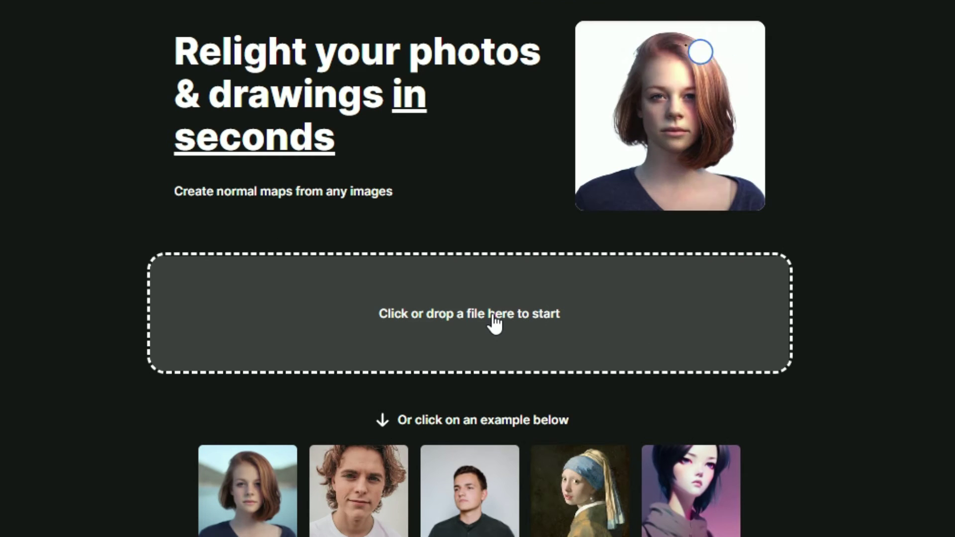
pyautogui.click(495, 321)
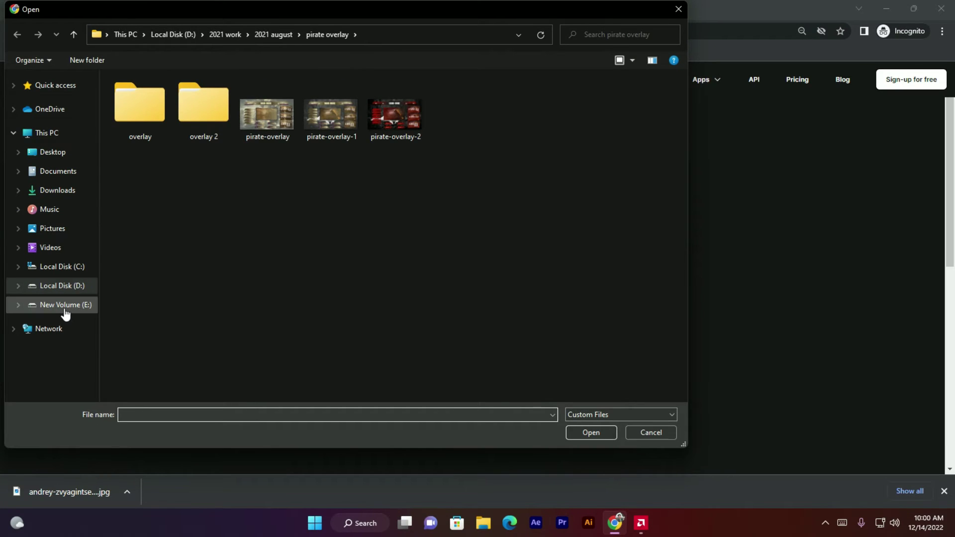
pyautogui.click(65, 308)
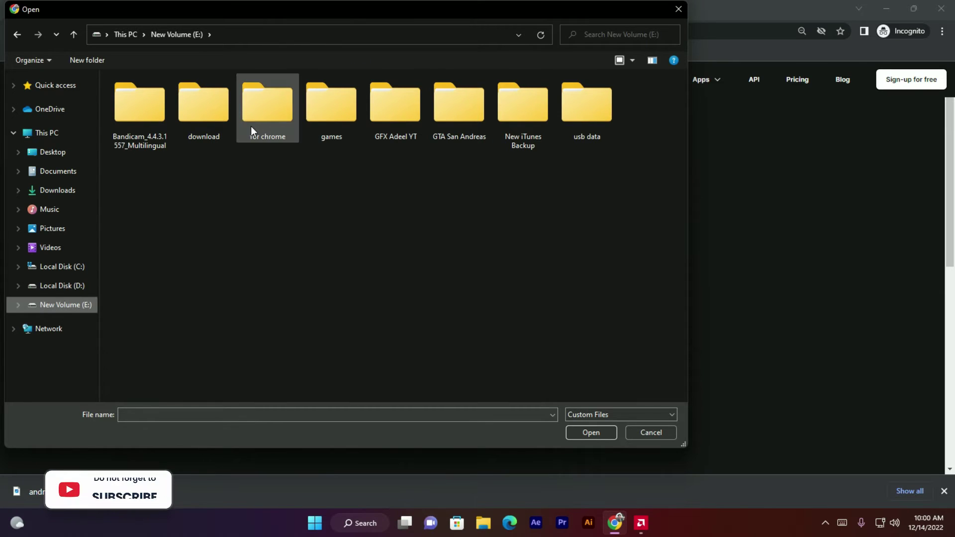
pyautogui.doubleClick(251, 126)
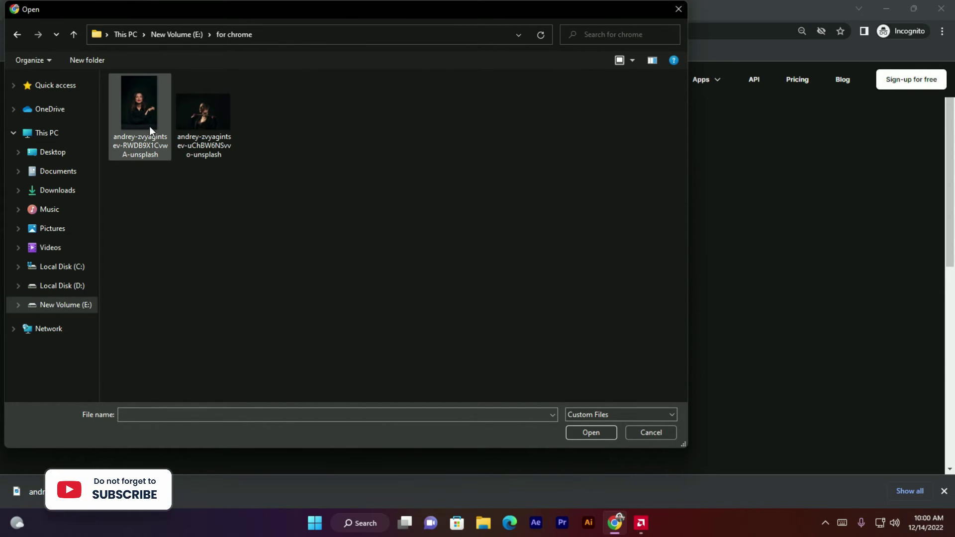
pyautogui.doubleClick(151, 112)
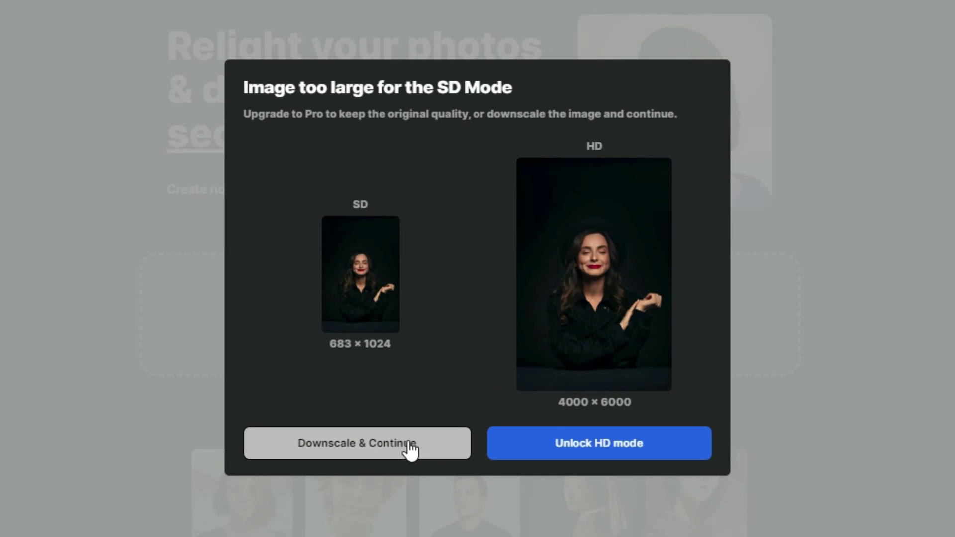
# Downscale the photo to 683 × 1024 and turn the right-hand red light magenta (255, 26, 148).
pyautogui.click(411, 449)
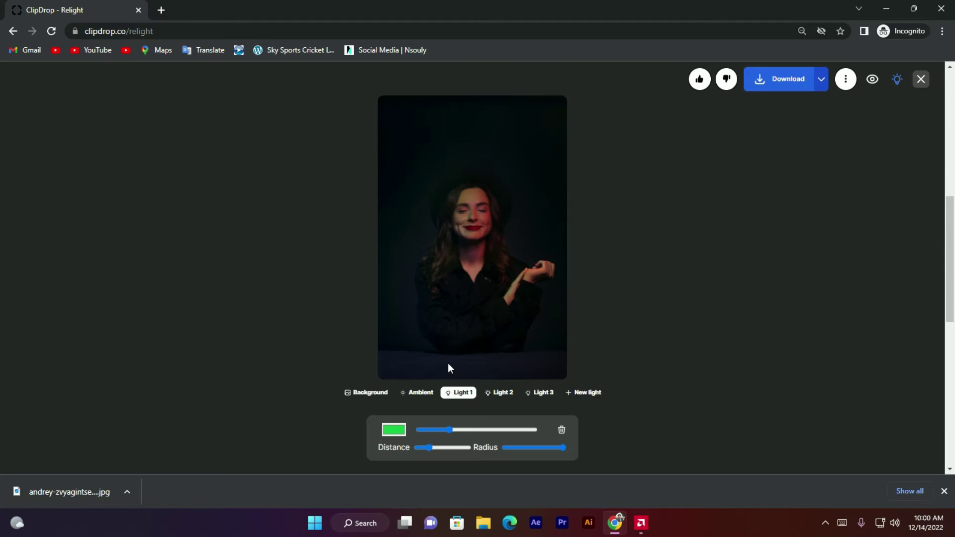
pyautogui.click(943, 493)
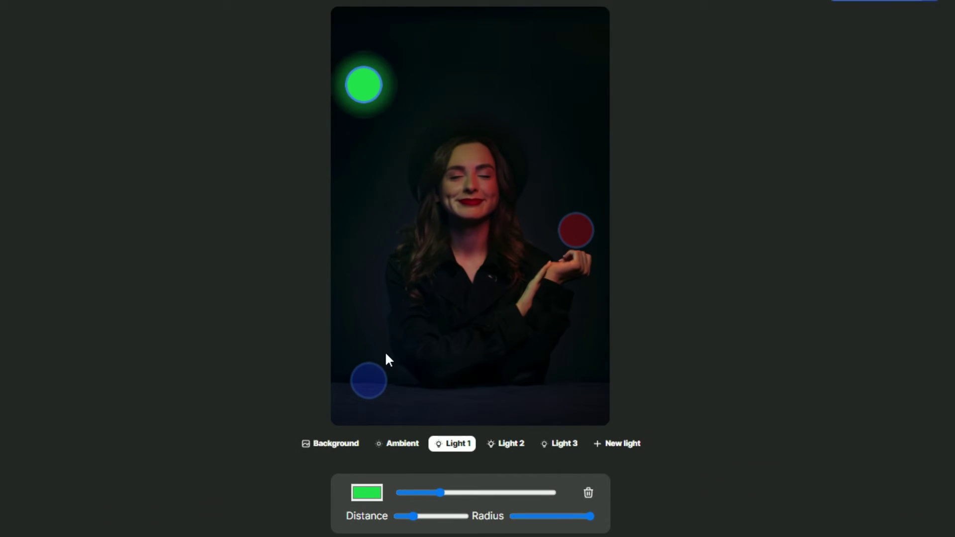
pyautogui.click(577, 242)
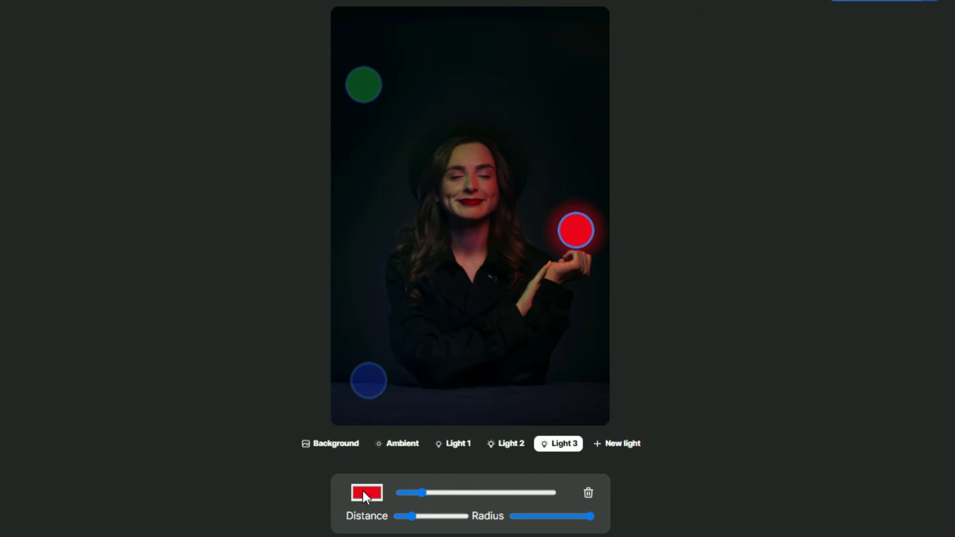
pyautogui.click(367, 492)
pyautogui.moveTo(484, 426); pyautogui.dragTo(417, 429)
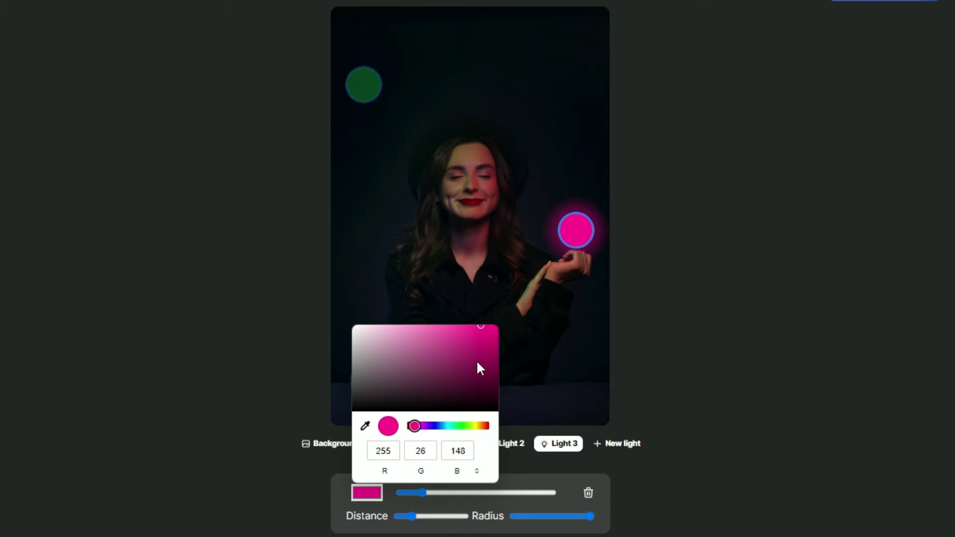
pyautogui.click(516, 462)
# Recolour the upper-left green light toward cyan (0, 255, 238).
pyautogui.click(454, 443)
pyautogui.click(367, 493)
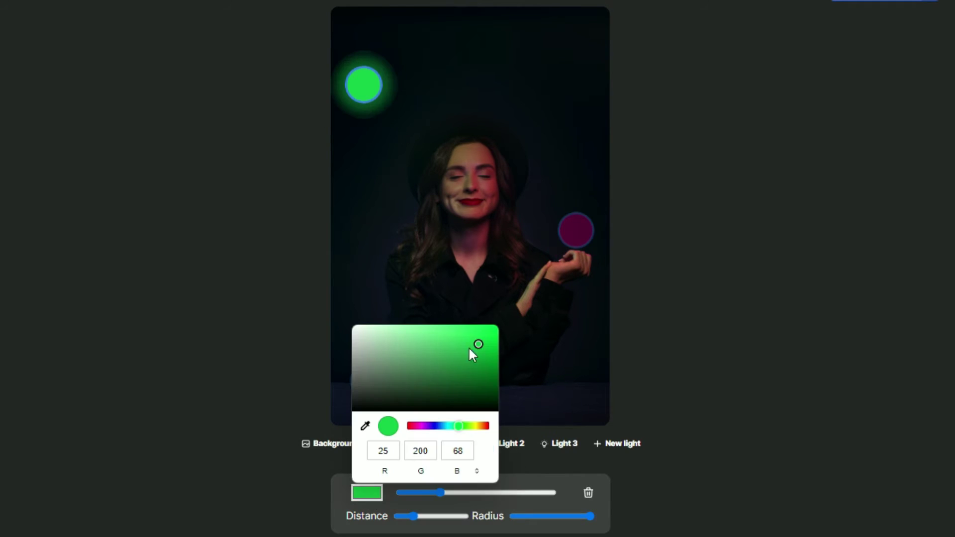
pyautogui.moveTo(475, 340)
pyautogui.mouseDown()
pyautogui.moveTo(470, 326)
pyautogui.moveTo(405, 320)
pyautogui.moveTo(488, 405)
pyautogui.moveTo(330, 422)
pyautogui.moveTo(485, 362)
pyautogui.moveTo(502, 344)
pyautogui.mouseUp()
pyautogui.moveTo(437, 427)
pyautogui.mouseDown()
pyautogui.moveTo(449, 428)
pyautogui.moveTo(421, 428)
pyautogui.moveTo(472, 426)
pyautogui.mouseUp()
pyautogui.moveTo(496, 344)
pyautogui.mouseDown()
pyautogui.moveTo(488, 390)
pyautogui.moveTo(509, 315)
pyautogui.mouseUp()
# Make the upper-left light bright cyan, raise its strength and distance, and shift it down-right.
pyautogui.moveTo(471, 425); pyautogui.dragTo(448, 426)
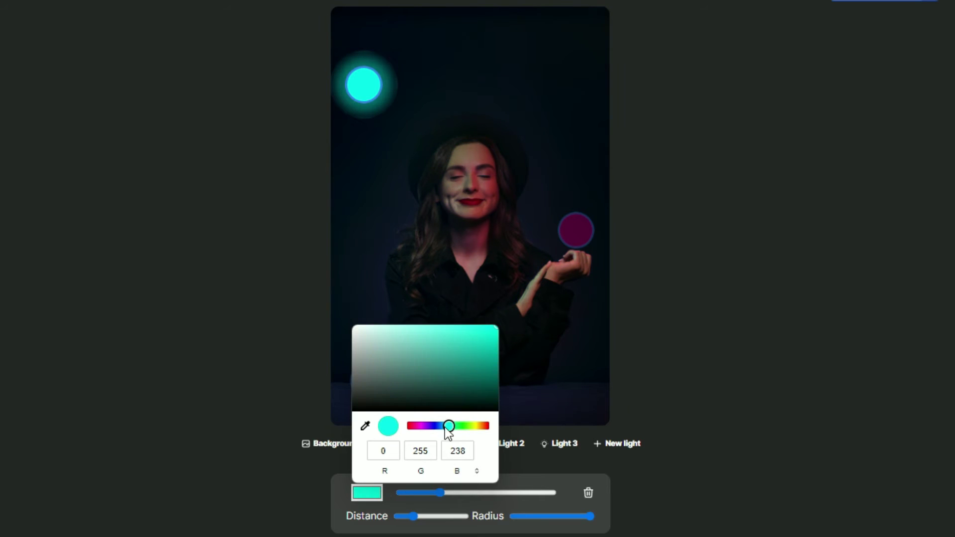
pyautogui.click(431, 491)
pyautogui.moveTo(433, 494); pyautogui.dragTo(460, 492)
pyautogui.moveTo(412, 517); pyautogui.dragTo(421, 517)
pyautogui.moveTo(363, 84); pyautogui.dragTo(378, 117)
# Adjust the magenta light's distance, delete the blue light, move magenta onto her hand, nudge cyan.
pyautogui.click(571, 230)
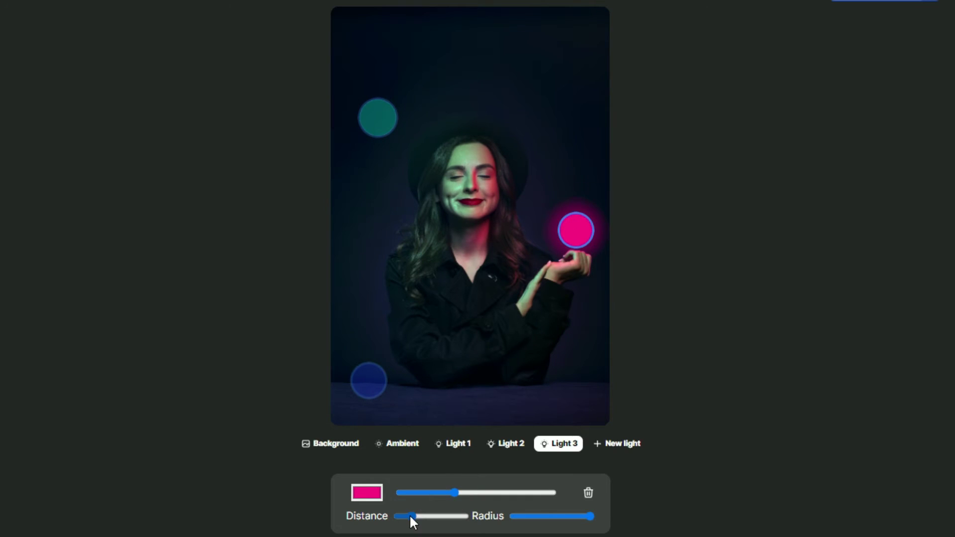
pyautogui.moveTo(410, 516); pyautogui.dragTo(417, 515)
pyautogui.click(375, 383)
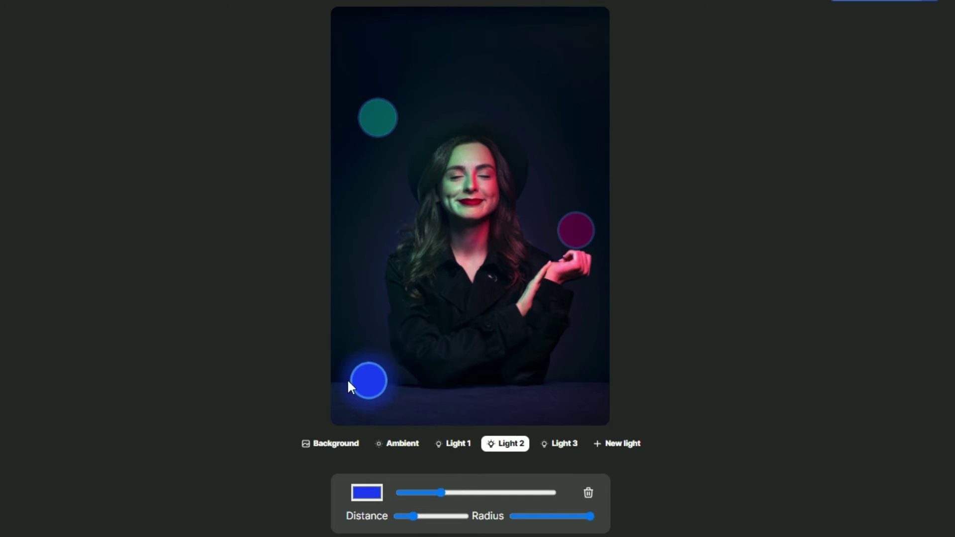
pyautogui.click(587, 495)
pyautogui.moveTo(576, 231)
pyautogui.mouseDown()
pyautogui.moveTo(544, 241)
pyautogui.moveTo(516, 271)
pyautogui.moveTo(550, 292)
pyautogui.moveTo(547, 258)
pyautogui.mouseUp()
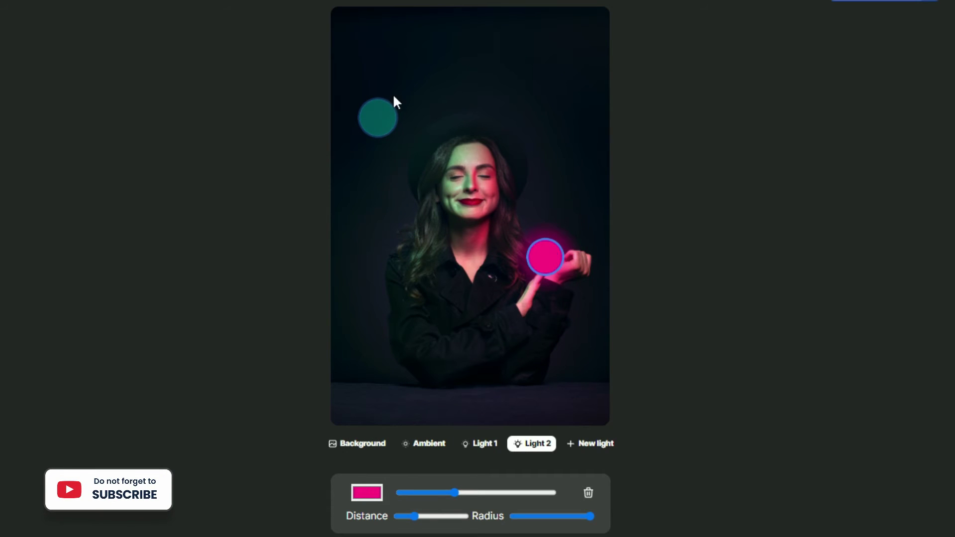
pyautogui.click(372, 119)
pyautogui.moveTo(382, 119); pyautogui.dragTo(393, 106)
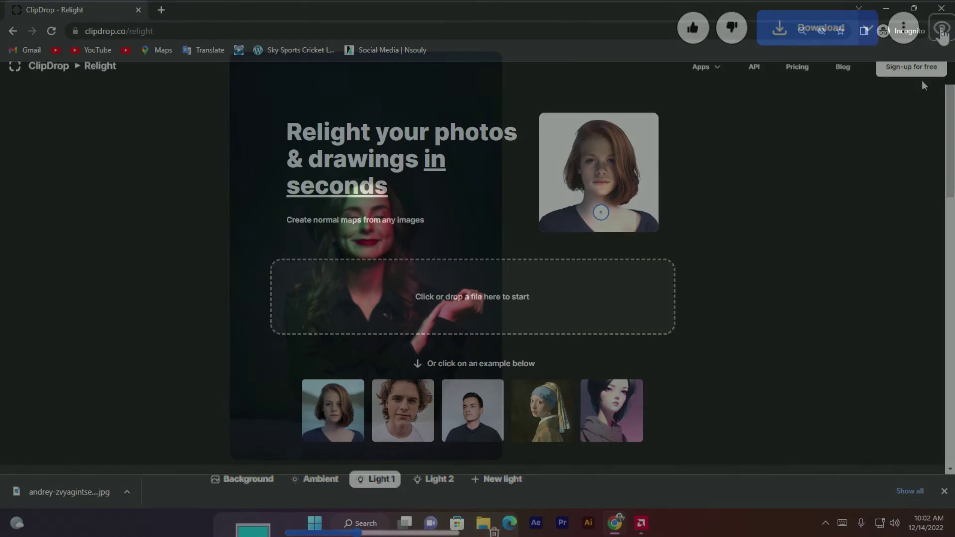
# Upload and open the second dark portrait for relighting.
pyautogui.click(482, 302)
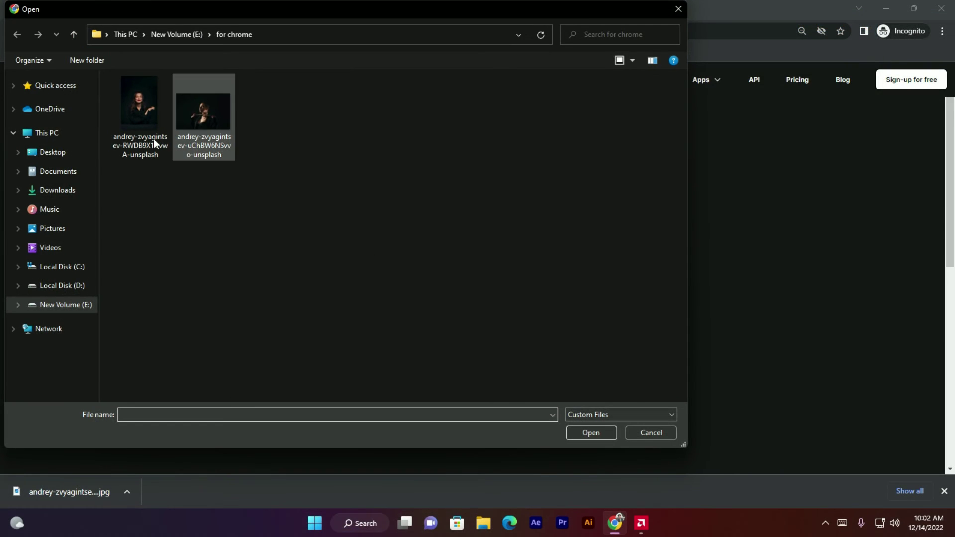
pyautogui.doubleClick(204, 115)
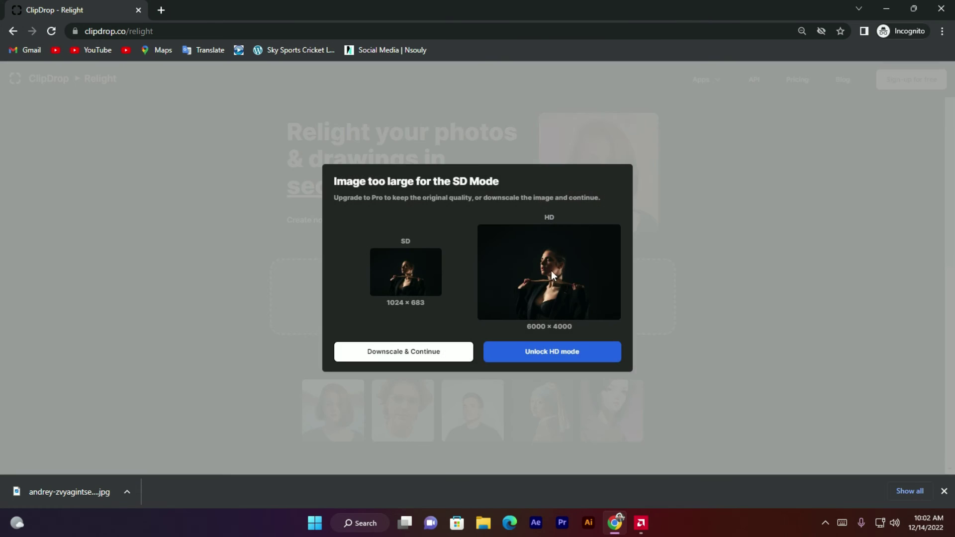
pyautogui.click(426, 348)
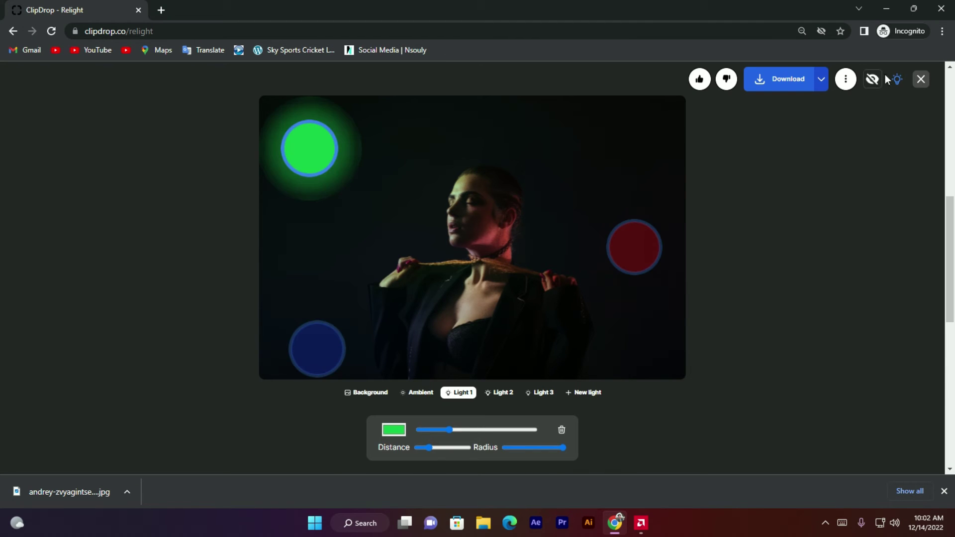
pyautogui.click(873, 83)
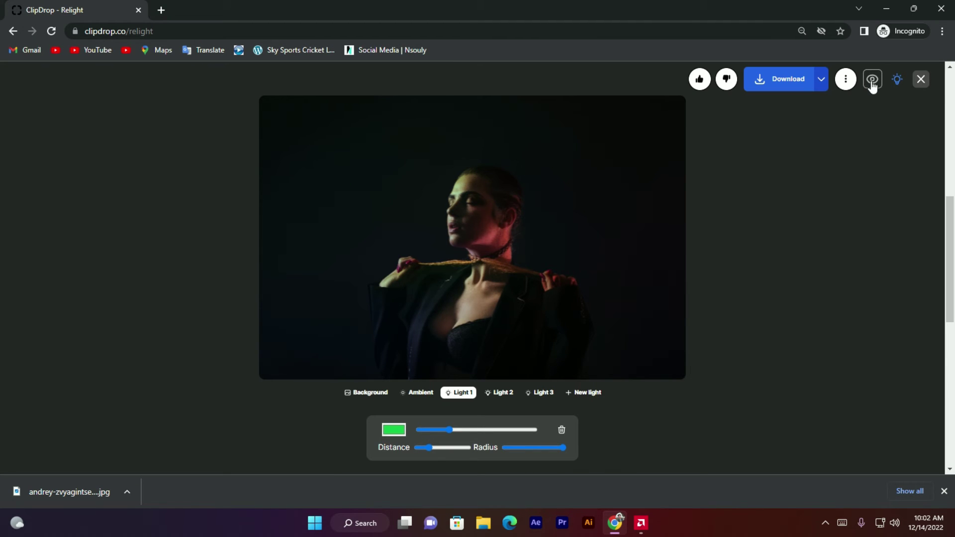
pyautogui.click(872, 79)
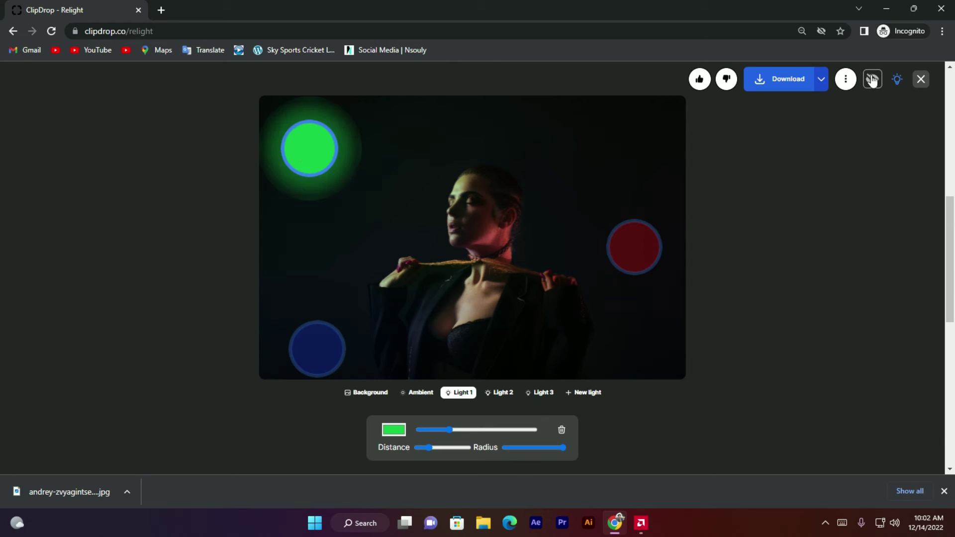
# Delete the preset green, blue and red lights.
pyautogui.click(560, 430)
pyautogui.click(308, 361)
pyautogui.click(562, 429)
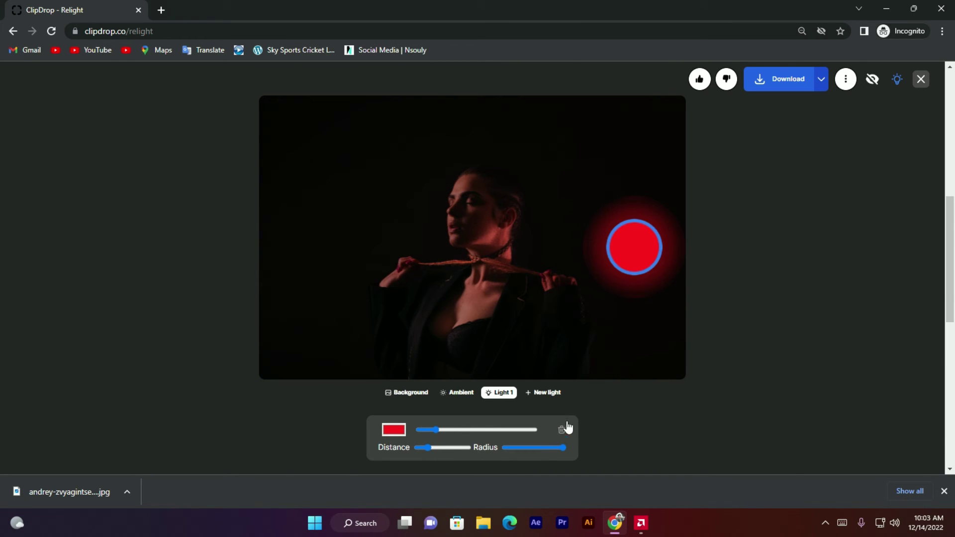
pyautogui.click(561, 431)
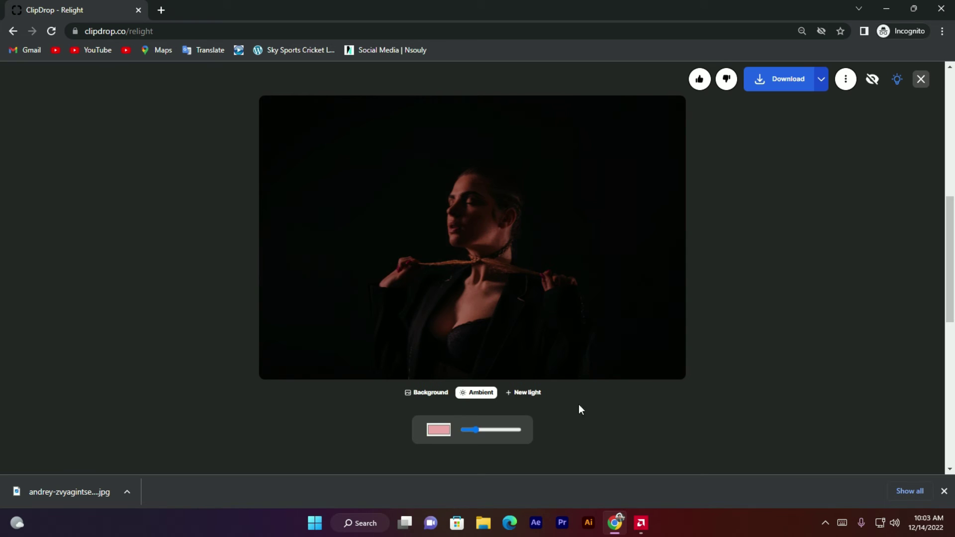
# Add a new light right of the woman and colour it magenta (255, 0, 247).
pyautogui.click(523, 392)
pyautogui.moveTo(478, 238); pyautogui.dragTo(620, 242)
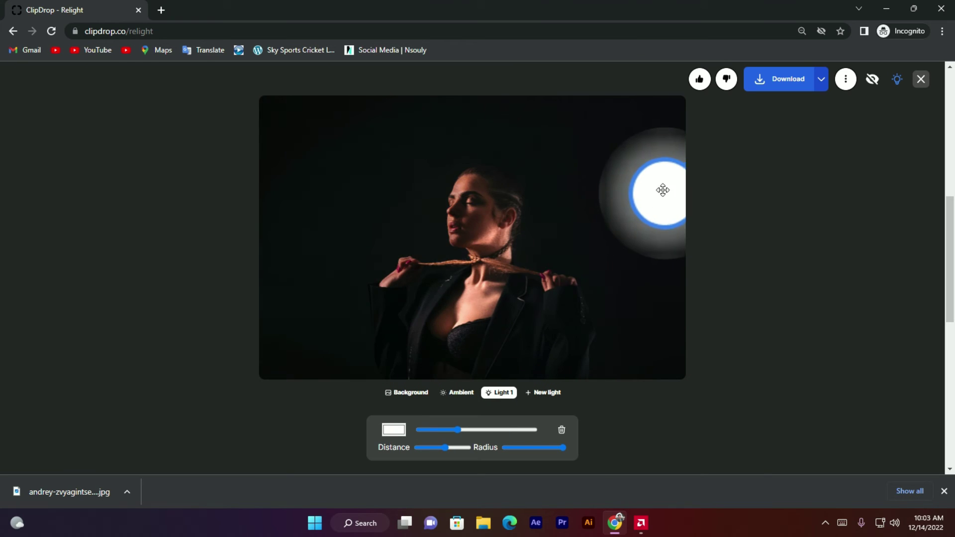
pyautogui.click(393, 430)
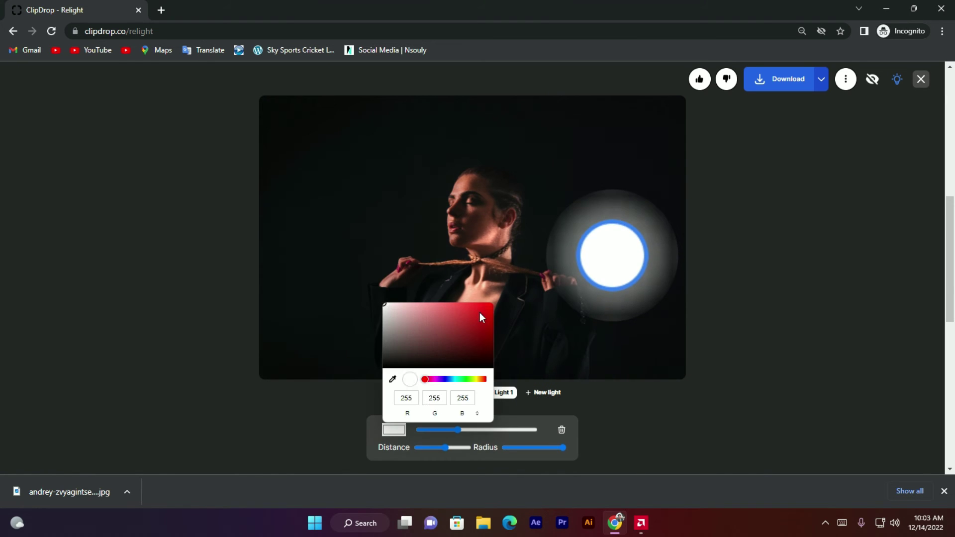
pyautogui.click(480, 311)
pyautogui.moveTo(486, 309)
pyautogui.mouseDown()
pyautogui.moveTo(449, 304)
pyautogui.moveTo(490, 331)
pyautogui.moveTo(491, 303)
pyautogui.mouseUp()
pyautogui.moveTo(426, 380); pyautogui.dragTo(437, 384)
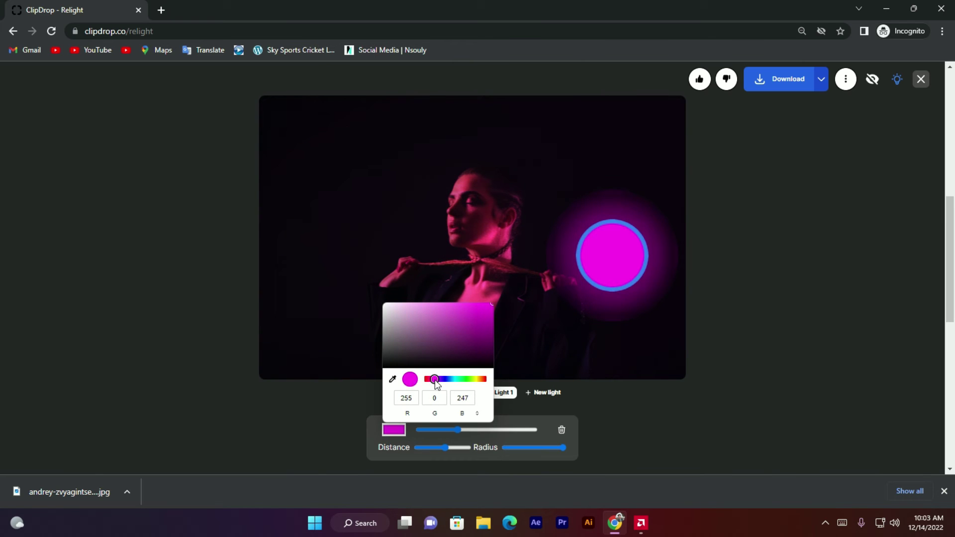
# Place the magenta light by her shoulder with a shorter distance, and add a second light upper left.
pyautogui.moveTo(612, 251); pyautogui.dragTo(603, 304)
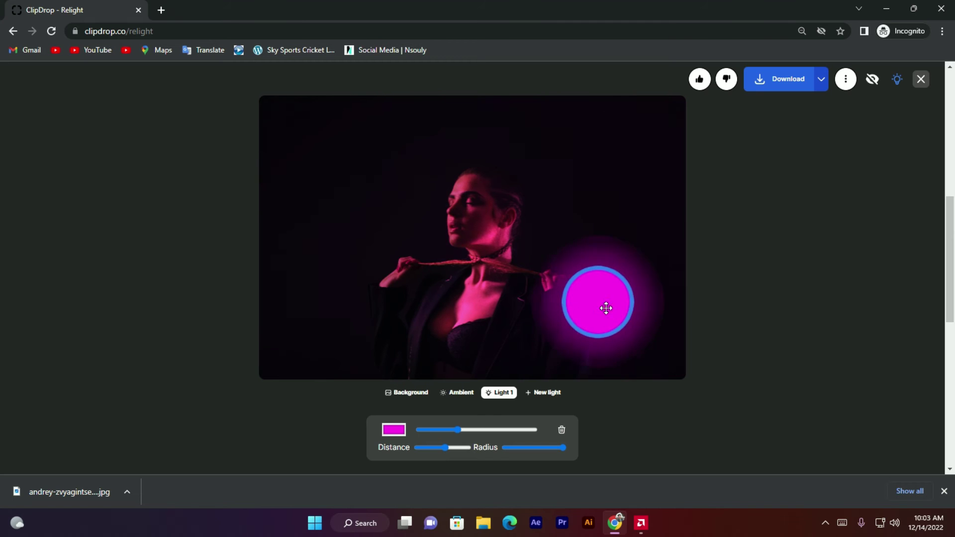
pyautogui.moveTo(454, 431)
pyautogui.mouseDown()
pyautogui.moveTo(423, 429)
pyautogui.moveTo(450, 429)
pyautogui.moveTo(432, 448)
pyautogui.mouseUp()
pyautogui.moveTo(622, 306); pyautogui.dragTo(597, 271)
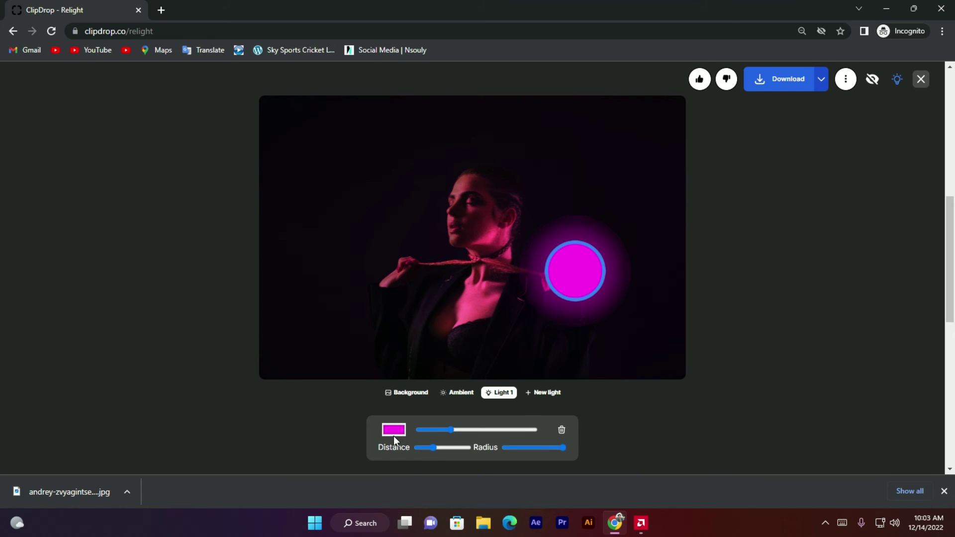
pyautogui.click(542, 402)
pyautogui.moveTo(448, 239); pyautogui.dragTo(351, 211)
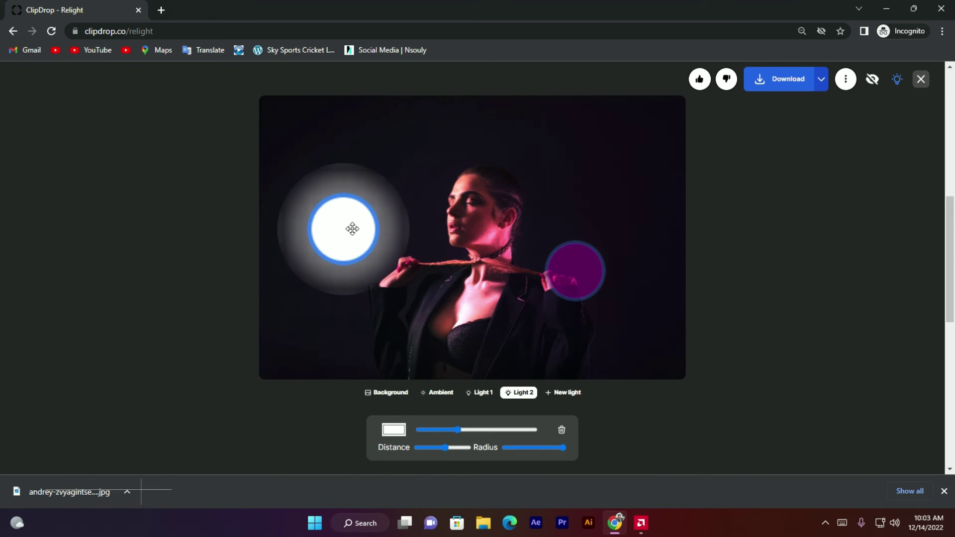
# Give the second light an indigo colour, shorten its distance, and move it closer to her face.
pyautogui.click(393, 430)
pyautogui.click(473, 317)
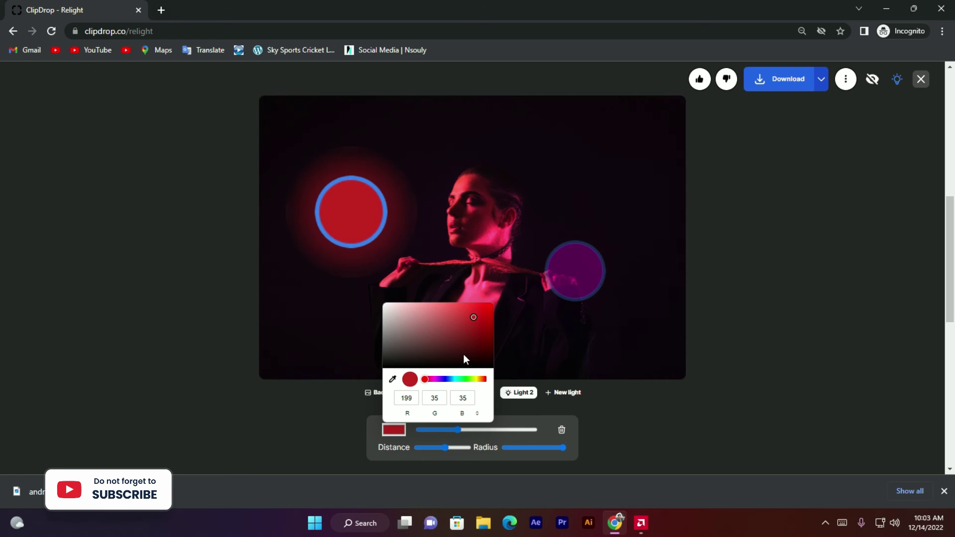
pyautogui.click(464, 354)
pyautogui.moveTo(446, 380); pyautogui.dragTo(442, 380)
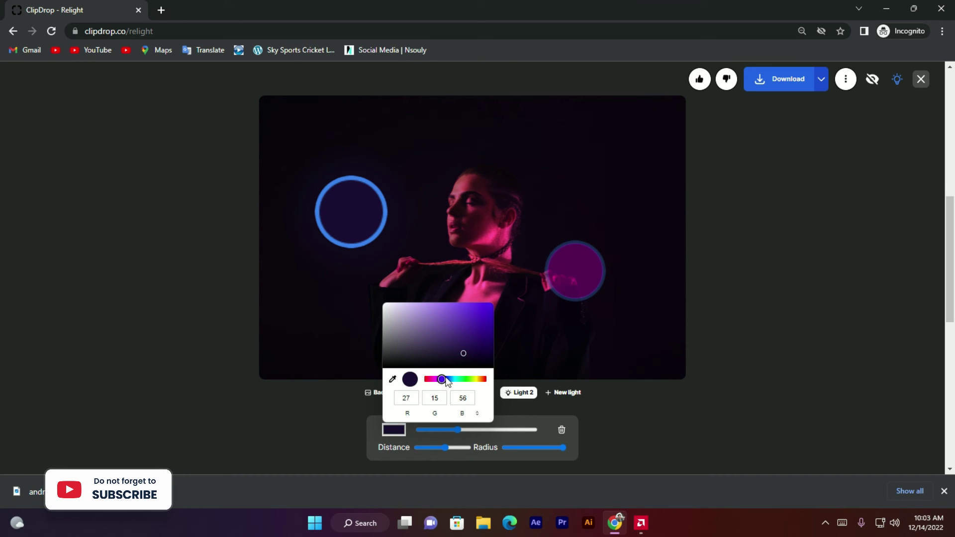
pyautogui.click(488, 352)
pyautogui.click(524, 413)
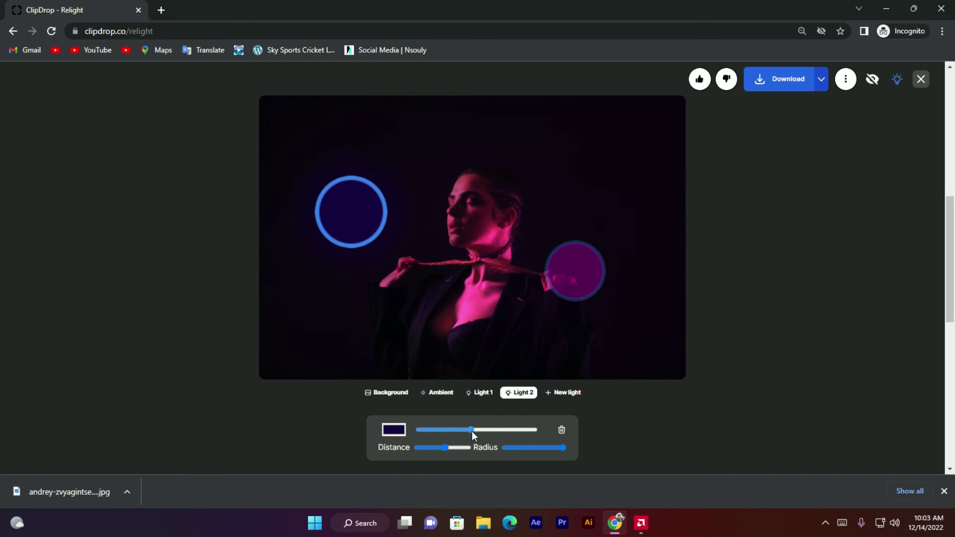
pyautogui.moveTo(449, 452); pyautogui.dragTo(440, 452)
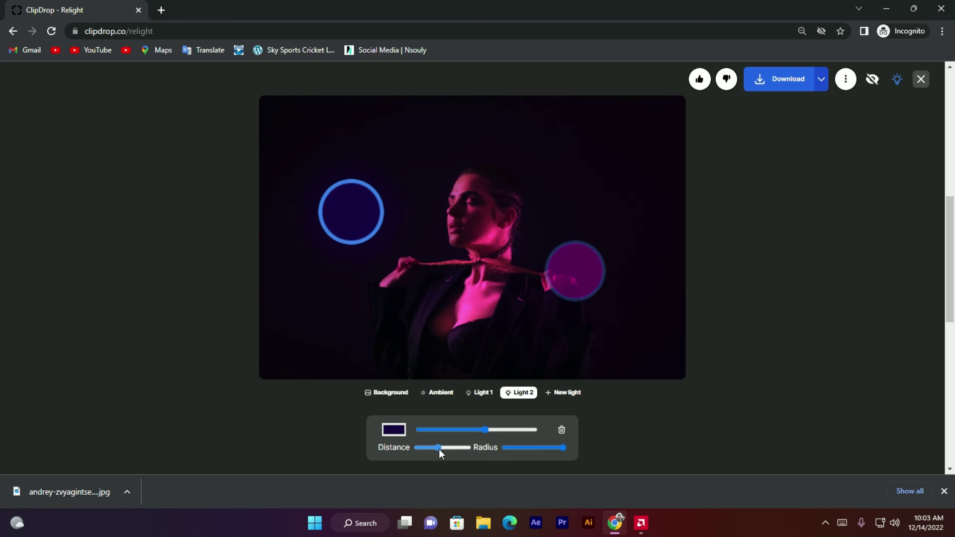
pyautogui.moveTo(354, 219); pyautogui.dragTo(390, 196)
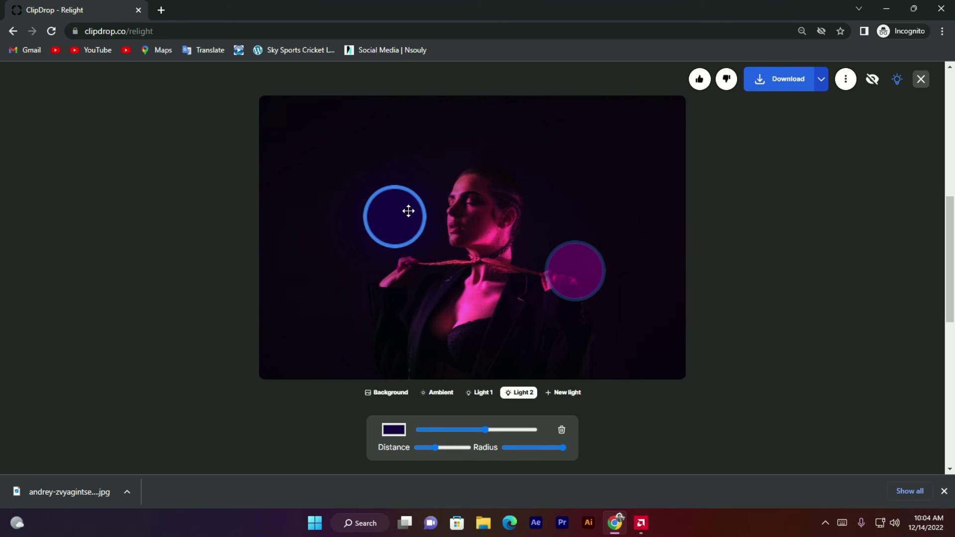
# Change the second light to cyan blue (31, 156, 219) and lower its intensity.
pyautogui.click(393, 429)
pyautogui.click(451, 379)
pyautogui.click(475, 325)
pyautogui.moveTo(476, 325); pyautogui.dragTo(476, 313)
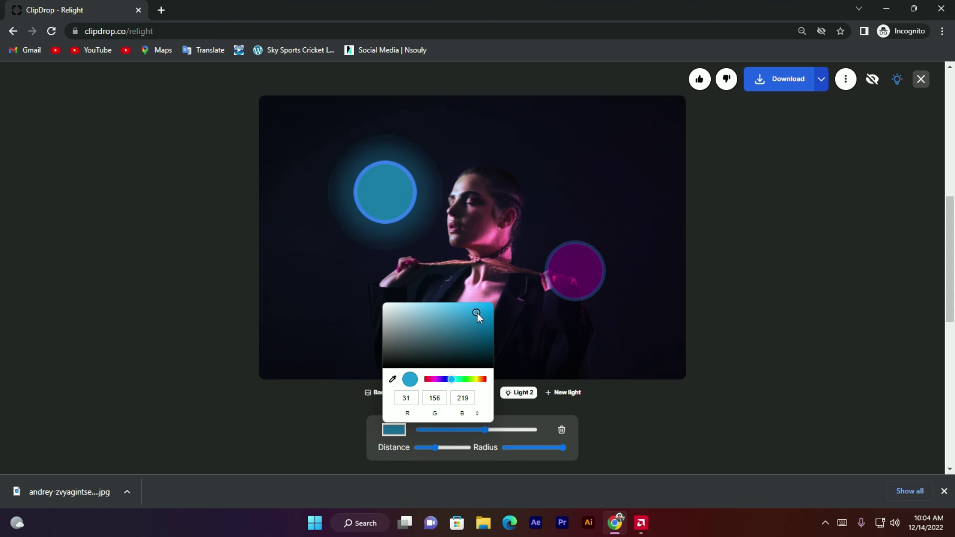
pyautogui.click(485, 431)
pyautogui.moveTo(483, 430)
pyautogui.mouseDown()
pyautogui.moveTo(441, 427)
pyautogui.moveTo(435, 446)
pyautogui.mouseUp()
# Enable Receive light on the background and lower the ambient light intensity.
pyautogui.click(876, 87)
pyautogui.click(875, 87)
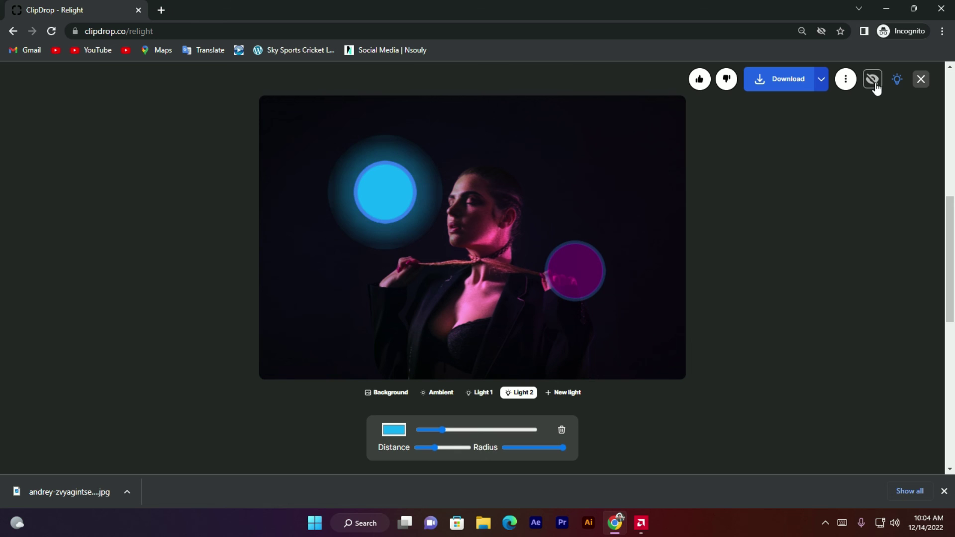
pyautogui.click(406, 395)
pyautogui.click(440, 428)
pyautogui.click(440, 429)
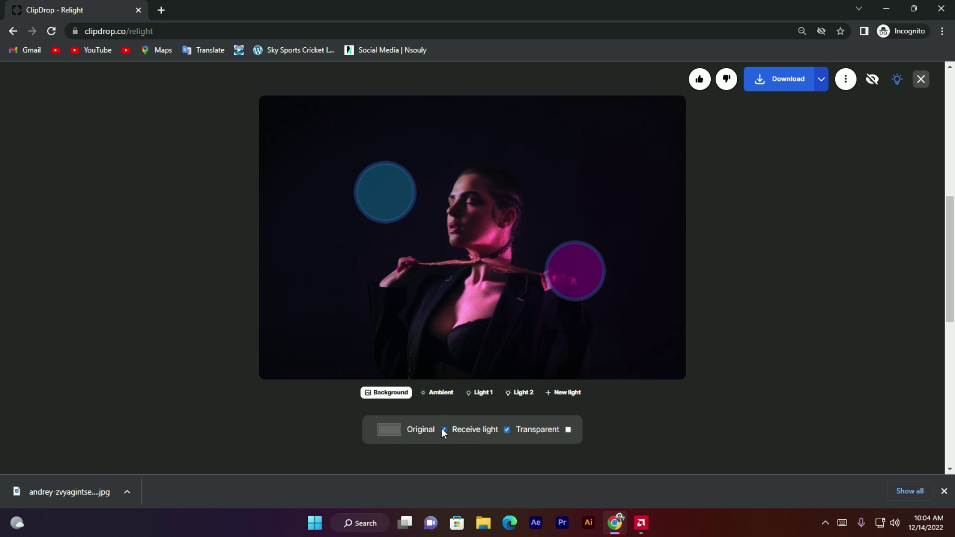
pyautogui.click(507, 429)
pyautogui.click(440, 392)
pyautogui.moveTo(473, 431); pyautogui.dragTo(475, 428)
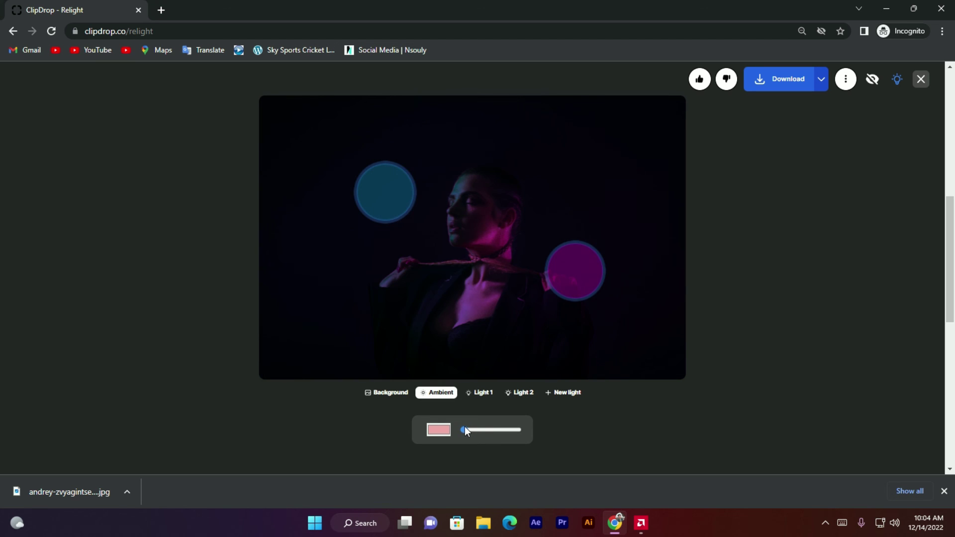
# Download the relit second portrait as a JPG and close the Chrome window.
pyautogui.click(787, 81)
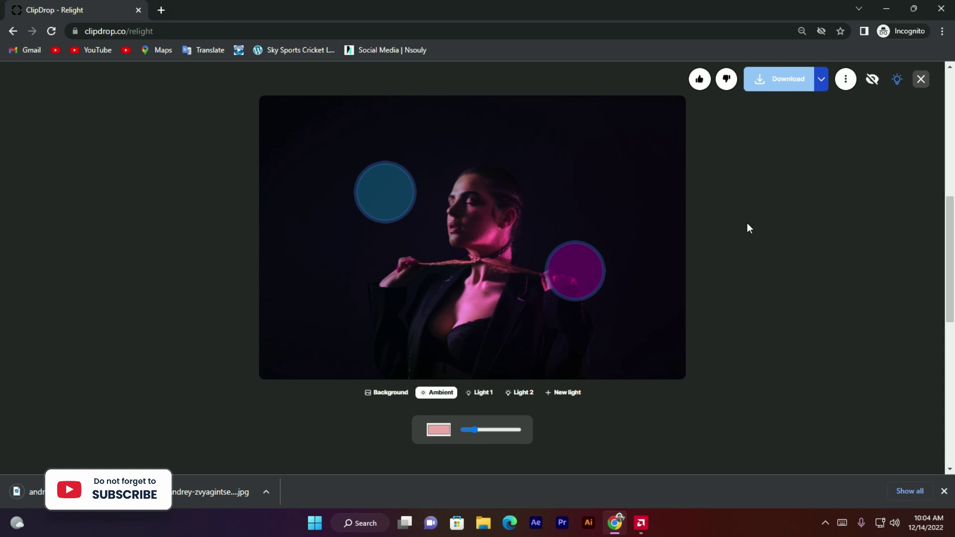
pyautogui.click(938, 10)
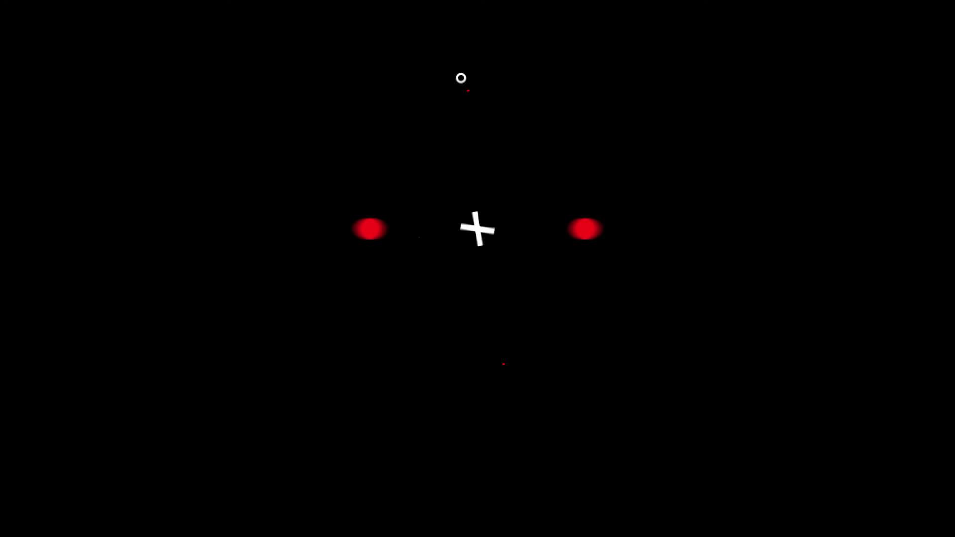